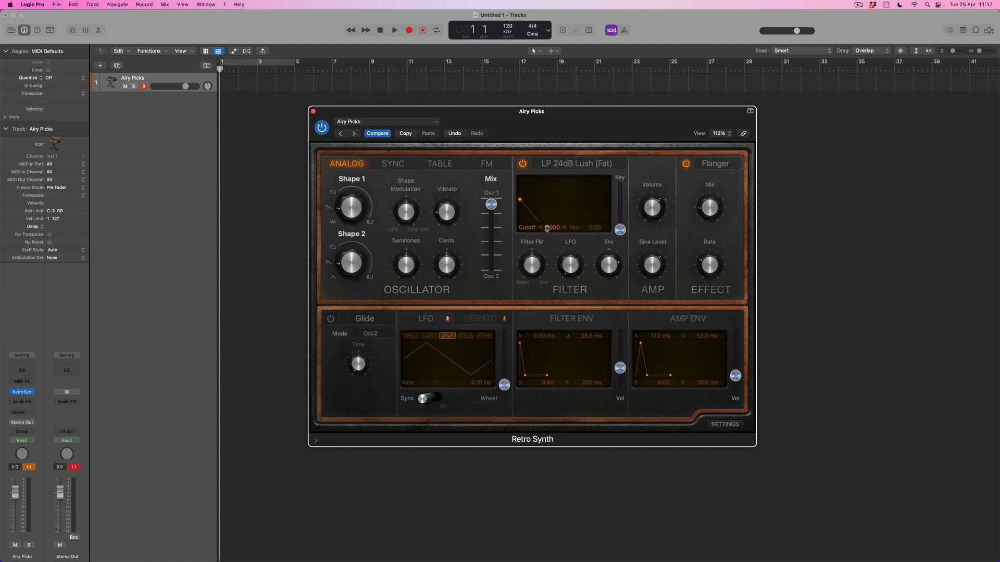
Show the Smart Controls for the Airy Picks track and test the Cutoff knob against Retro Synth's filter cutoff.
{"action": "mouse_move", "coordinate": [552, 228]}
{"action": "left_mouse_down"}
{"action": "mouse_move", "coordinate": [551, 183]}
{"action": "mouse_move", "coordinate": [552, 228]}
{"action": "left_mouse_up"}
{"action": "left_click", "coordinate": [73, 30]}
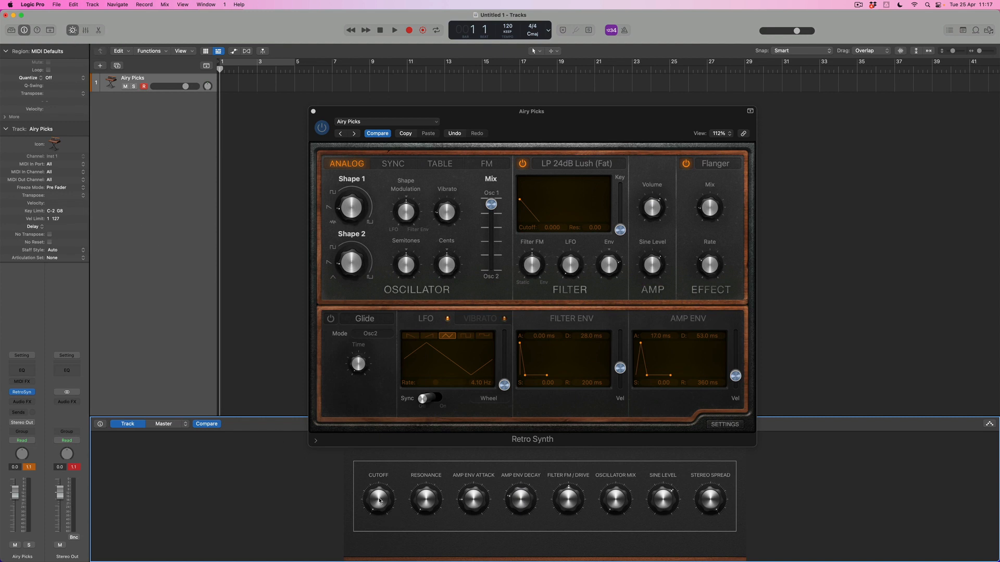
{"action": "left_click_drag", "start_coordinate": [379, 501], "coordinate": [395, 520]}
Open the Smart Controls inspector and delete all of the patch's parameter mappings.
{"action": "left_click", "coordinate": [102, 425]}
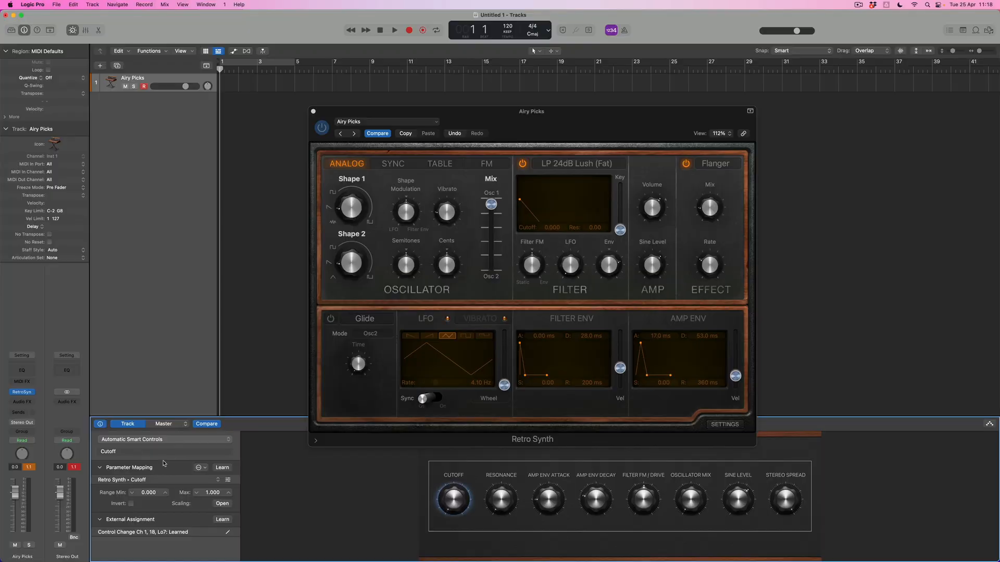
{"action": "left_click", "coordinate": [206, 468]}
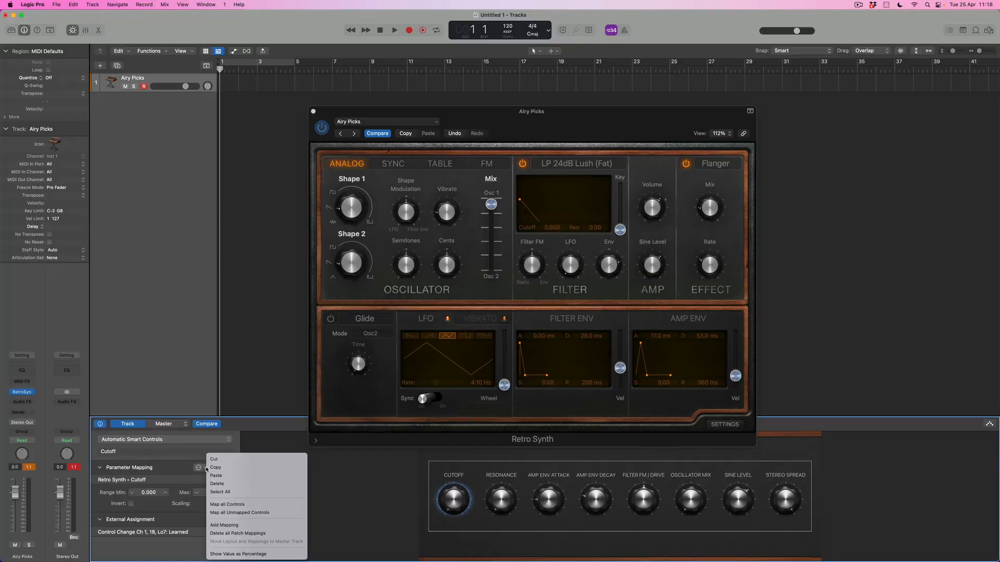
{"action": "left_click", "coordinate": [251, 534]}
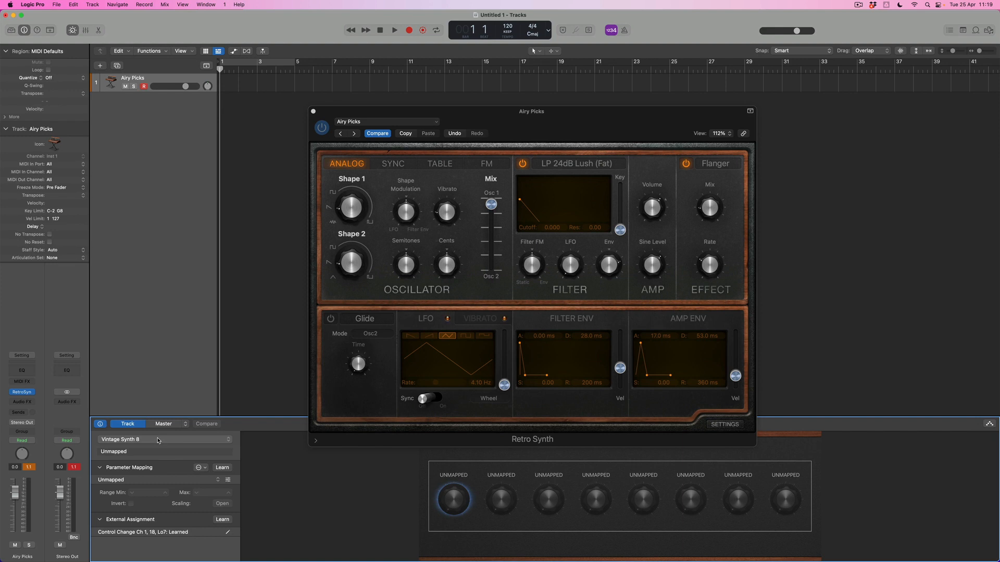
Try the Acoustic Drums and Classic Bass Amp layouts for the Smart Controls.
{"action": "left_click", "coordinate": [158, 441]}
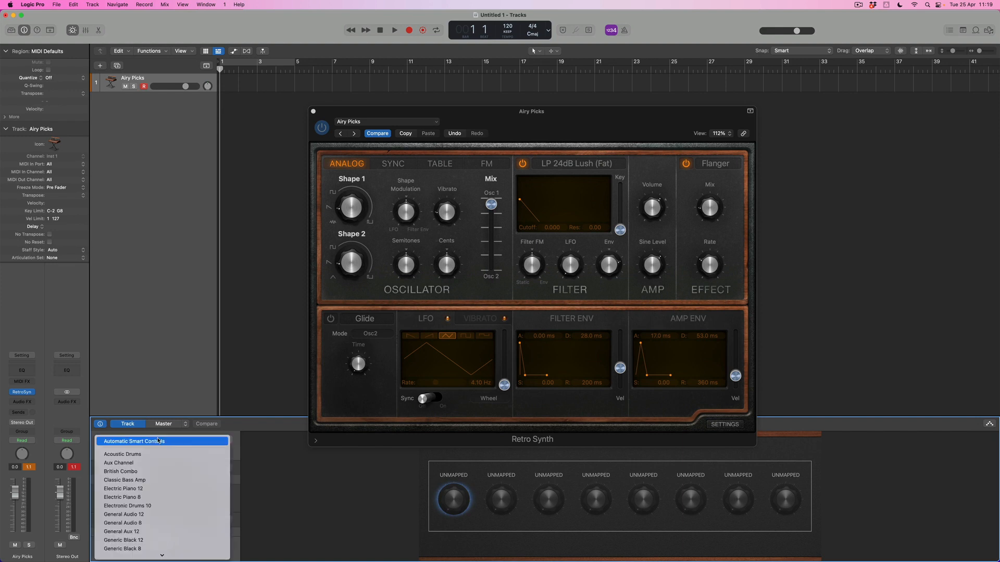
{"action": "left_click", "coordinate": [155, 454]}
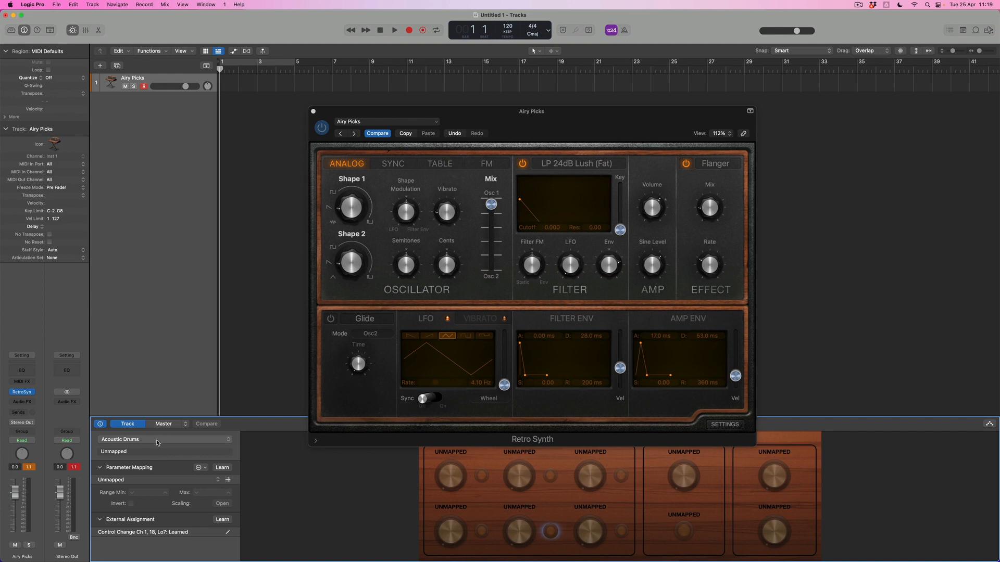
{"action": "left_click", "coordinate": [157, 440]}
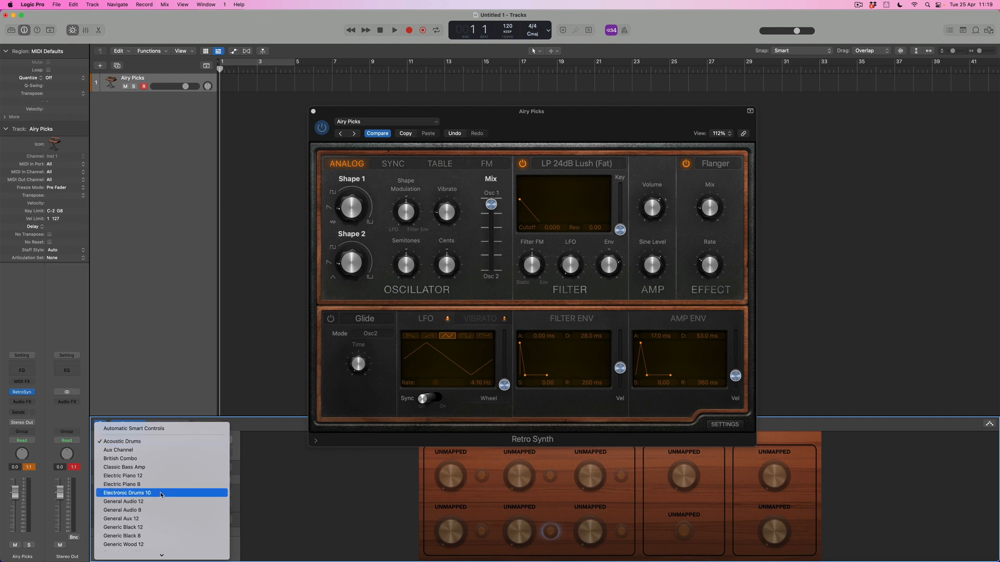
{"action": "left_click", "coordinate": [161, 469]}
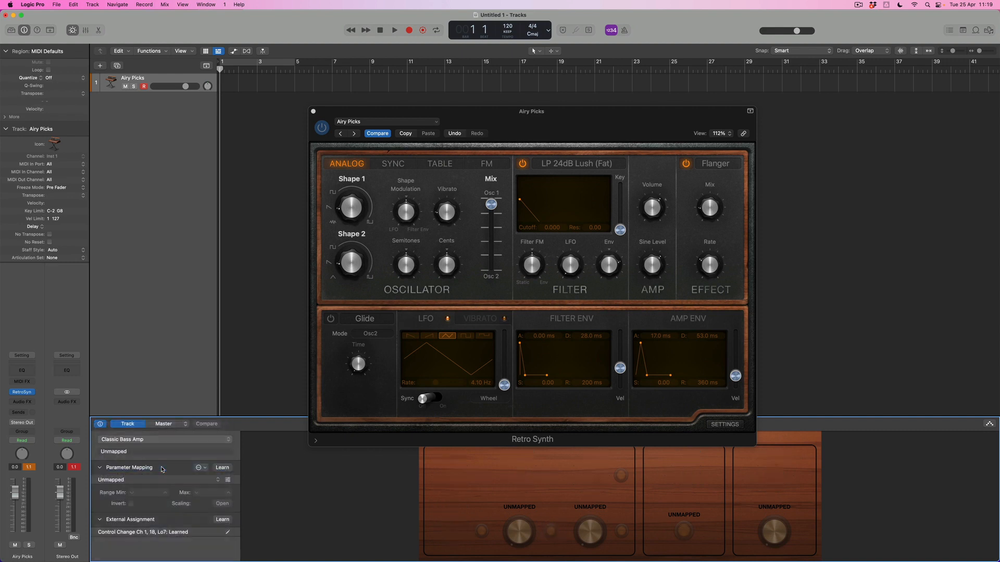
Switch the Smart Controls layout to Vintage Synth 12 and move the Retro Synth window up, clear of the knobs.
{"action": "left_click", "coordinate": [156, 441]}
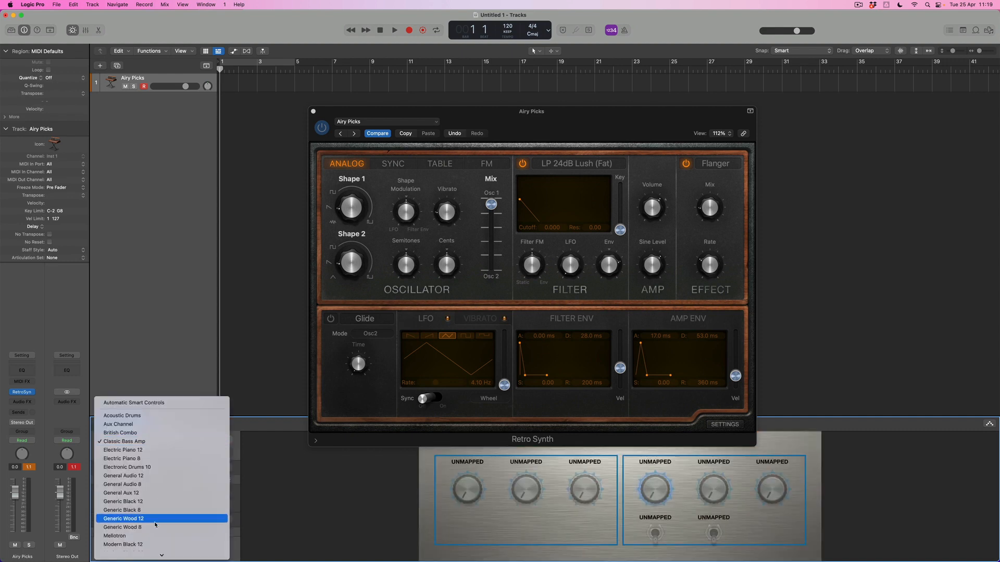
{"action": "mouse_move", "coordinate": [162, 555]}
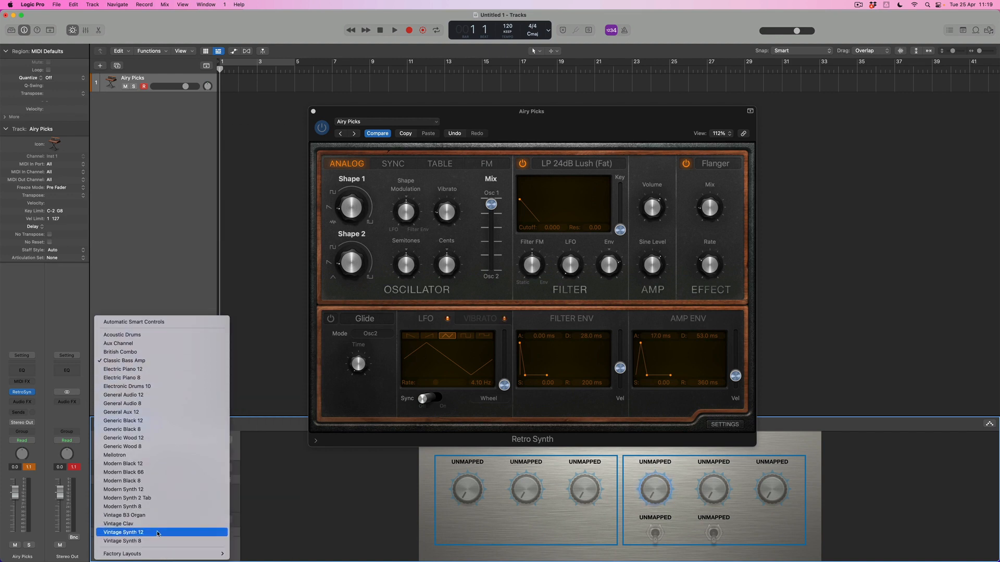
{"action": "left_click", "coordinate": [158, 532]}
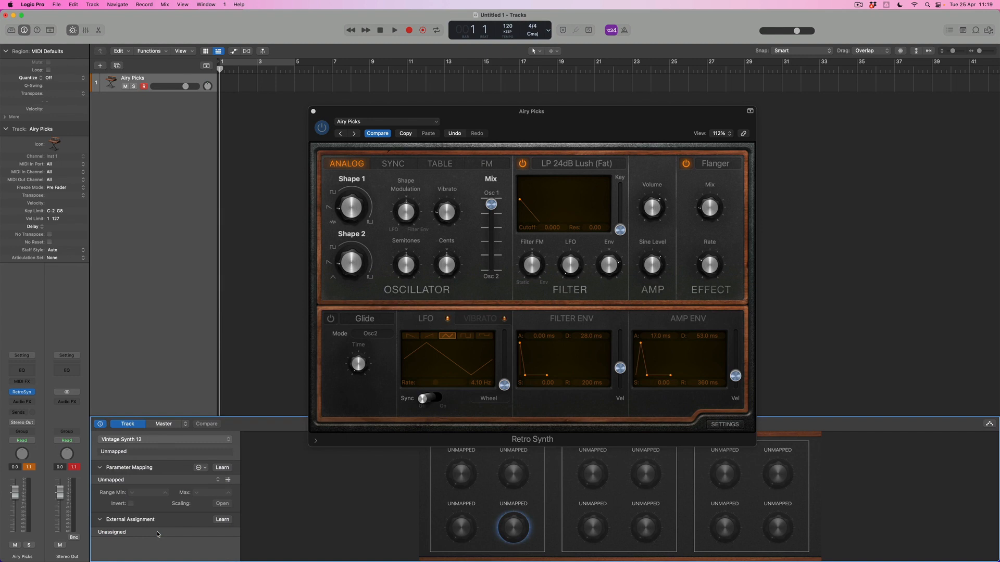
{"action": "left_click_drag", "start_coordinate": [411, 111], "coordinate": [428, 77]}
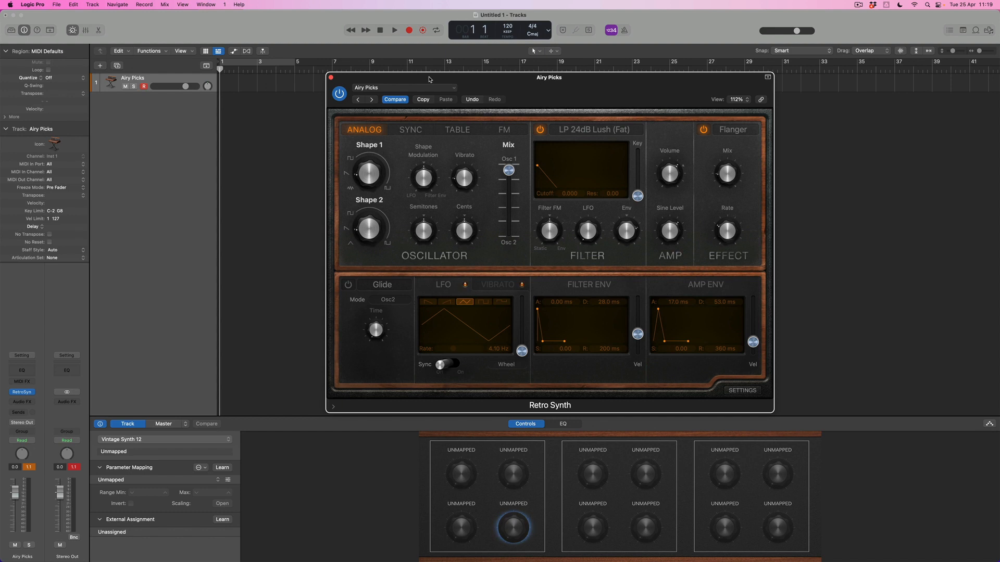
Map the first knob in the top row to Retro Synth's filter Cutoff parameter and turn it to test the mapping.
{"action": "left_click", "coordinate": [461, 475]}
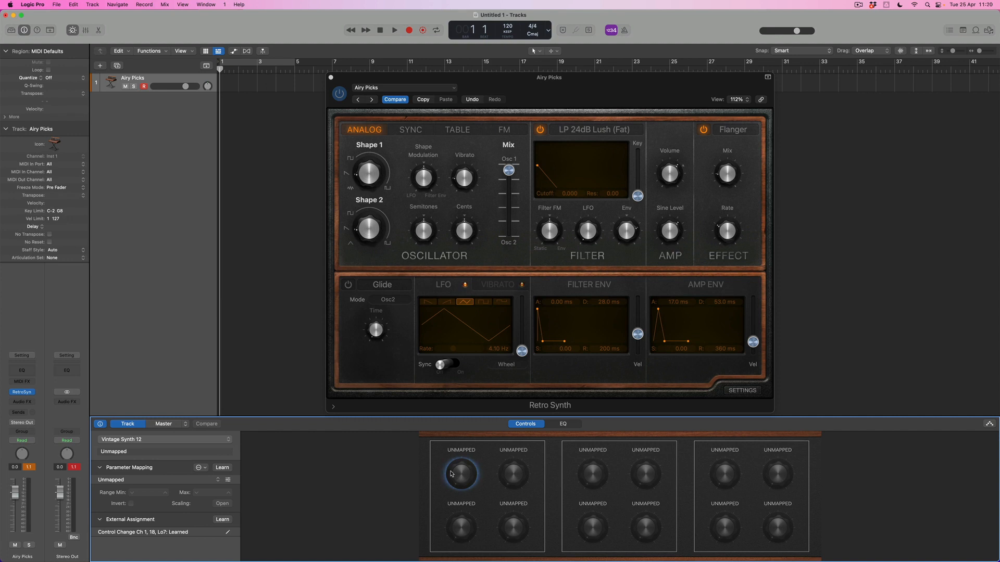
{"action": "left_click", "coordinate": [217, 480]}
{"action": "mouse_move", "coordinate": [237, 507]}
{"action": "mouse_move", "coordinate": [290, 521]}
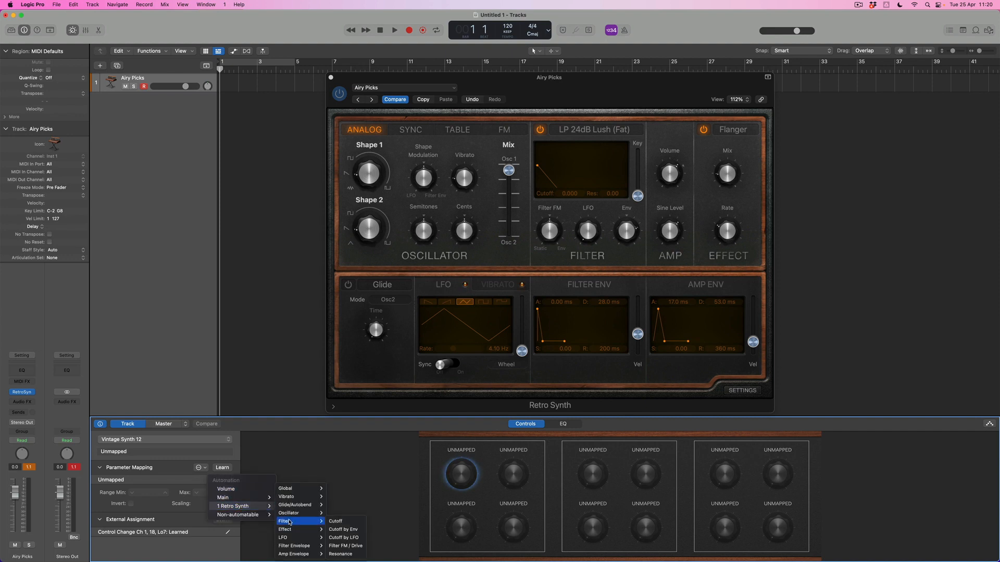
{"action": "left_click", "coordinate": [343, 522]}
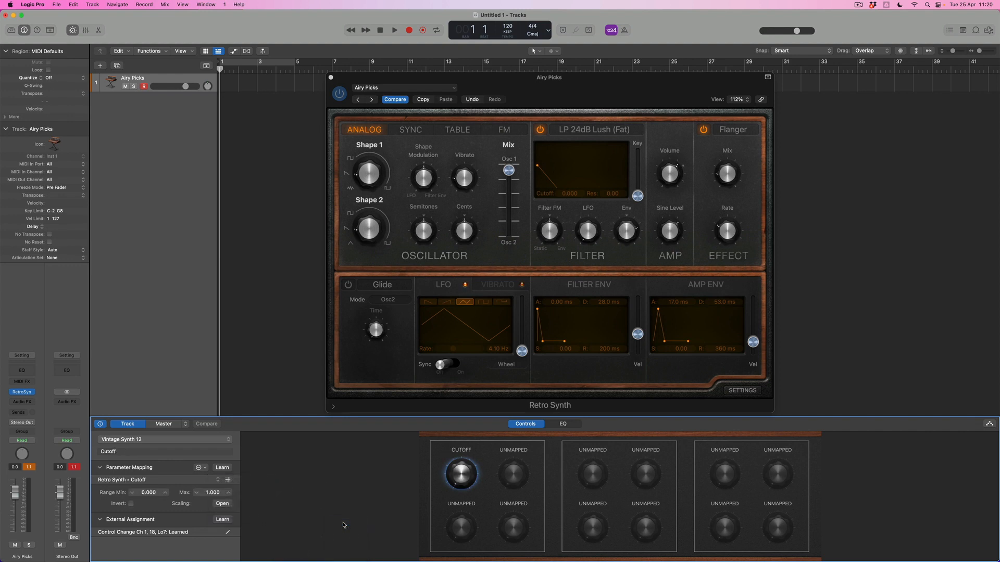
{"action": "left_click_drag", "start_coordinate": [455, 472], "coordinate": [462, 504]}
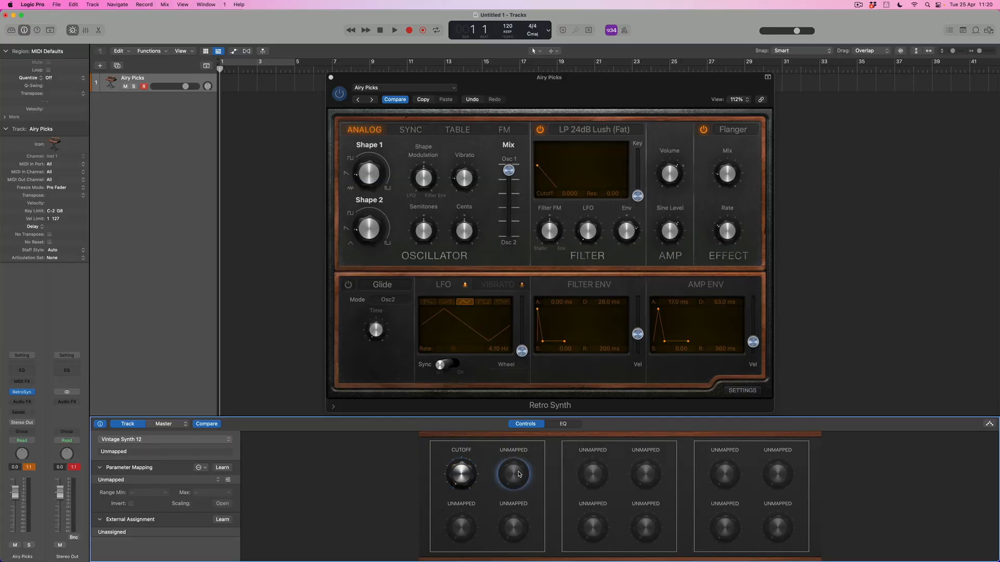
Map the knob beside Cutoff to Retro Synth's filter Resonance using Learn, and audition both knobs together.
{"action": "left_click", "coordinate": [226, 469]}
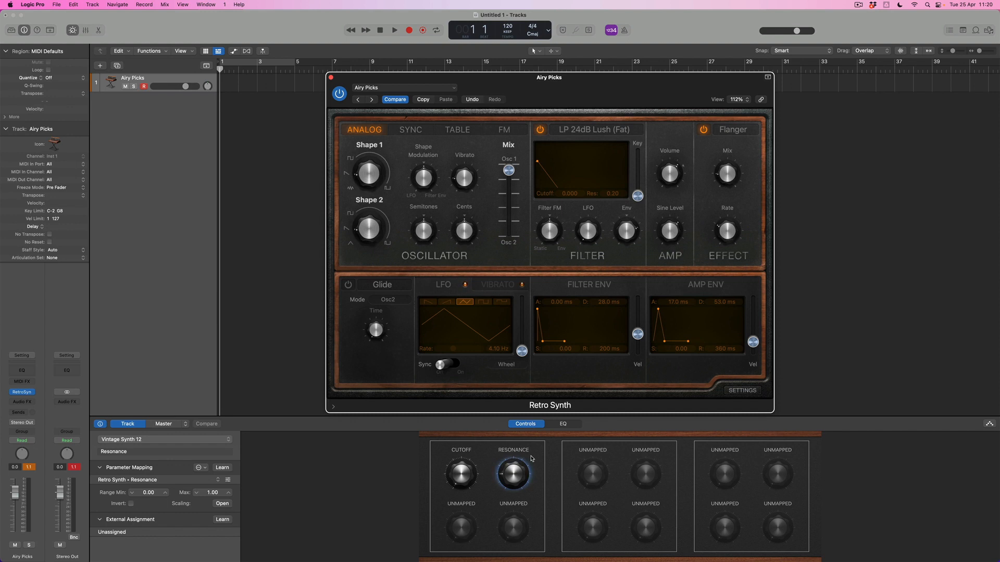
{"action": "left_click_drag", "start_coordinate": [509, 476], "coordinate": [512, 454]}
{"action": "left_click", "coordinate": [465, 449]}
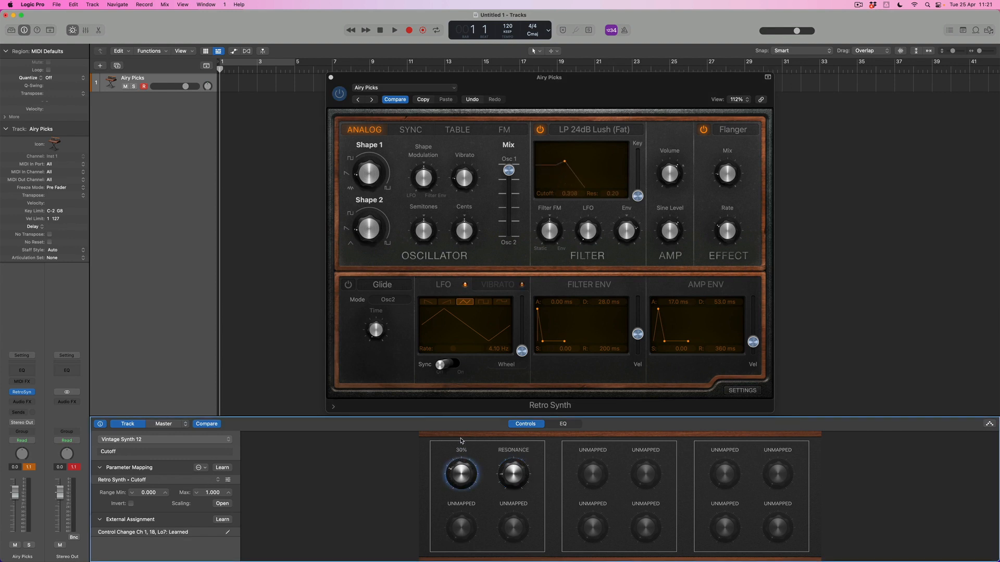
{"action": "mouse_move", "coordinate": [461, 443]}
{"action": "left_mouse_down"}
{"action": "mouse_move", "coordinate": [464, 456]}
{"action": "mouse_move", "coordinate": [467, 426]}
{"action": "left_mouse_up"}
{"action": "left_click", "coordinate": [508, 473]}
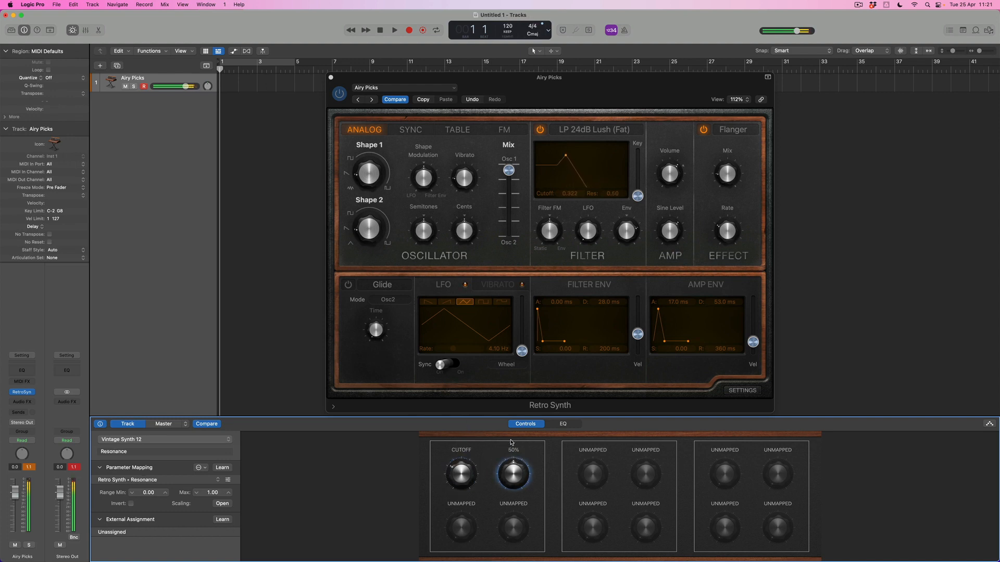
{"action": "left_click", "coordinate": [461, 471]}
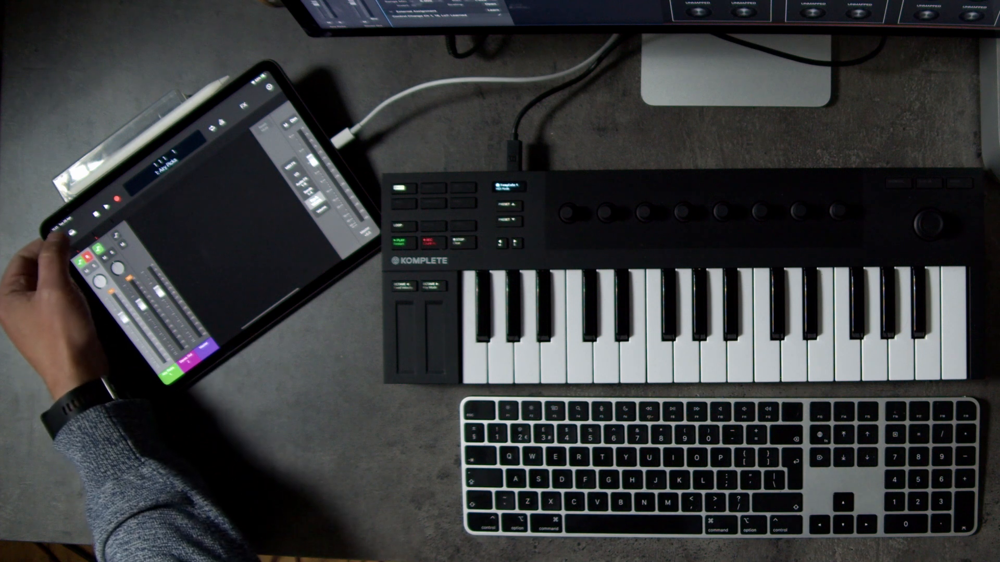
{"action": "left_click", "coordinate": [72, 233]}
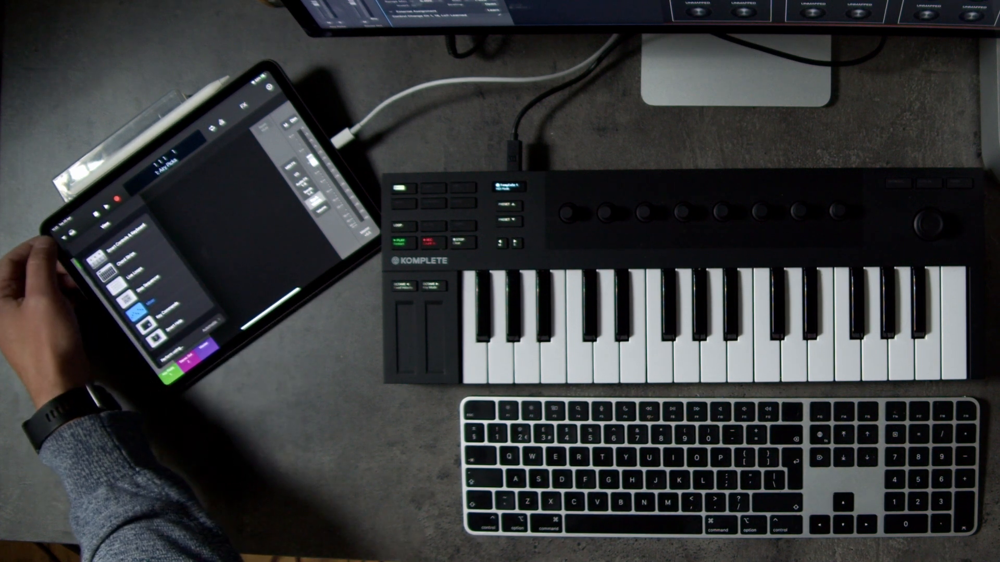
{"action": "left_click", "coordinate": [112, 244]}
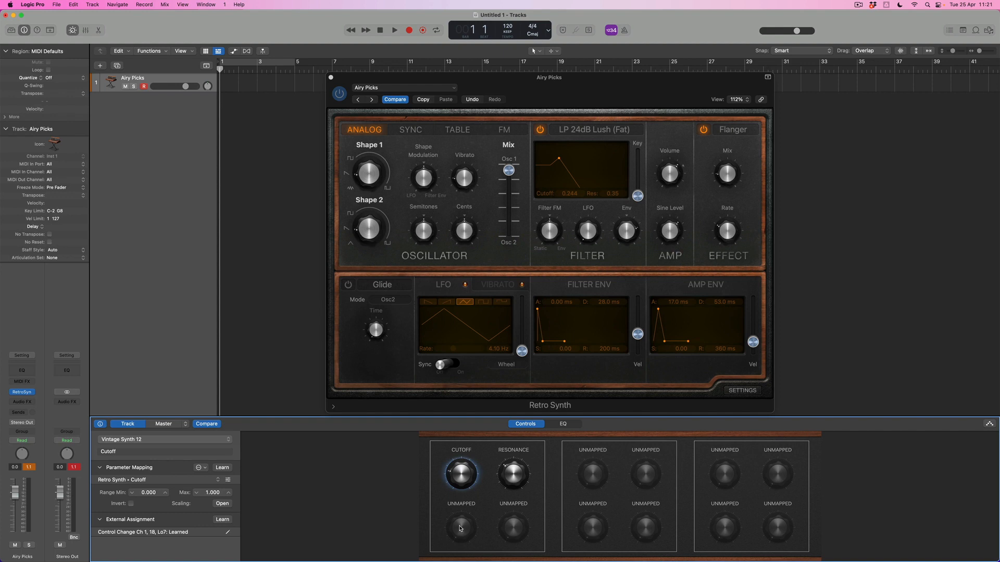
Map the knob below Cutoff to Retro Synth's filter Env amount using Learn, raising that amount to about 0.75.
{"action": "left_click", "coordinate": [459, 528]}
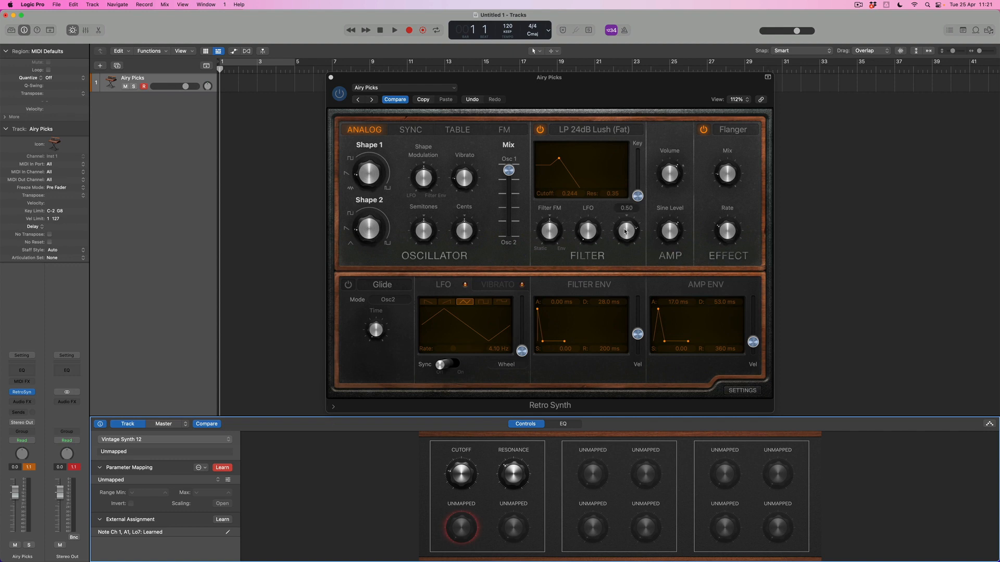
{"action": "left_click_drag", "start_coordinate": [624, 231], "coordinate": [624, 228]}
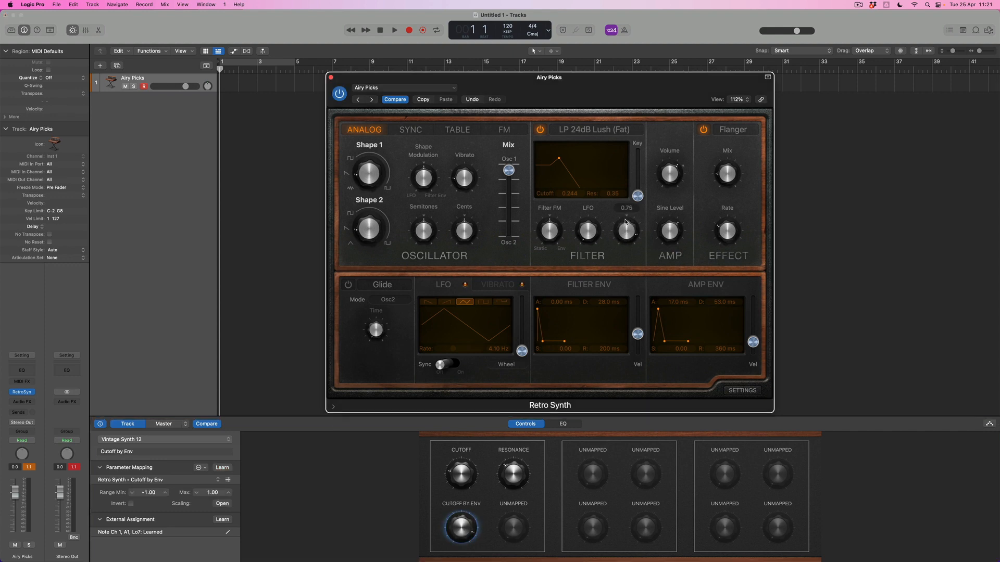
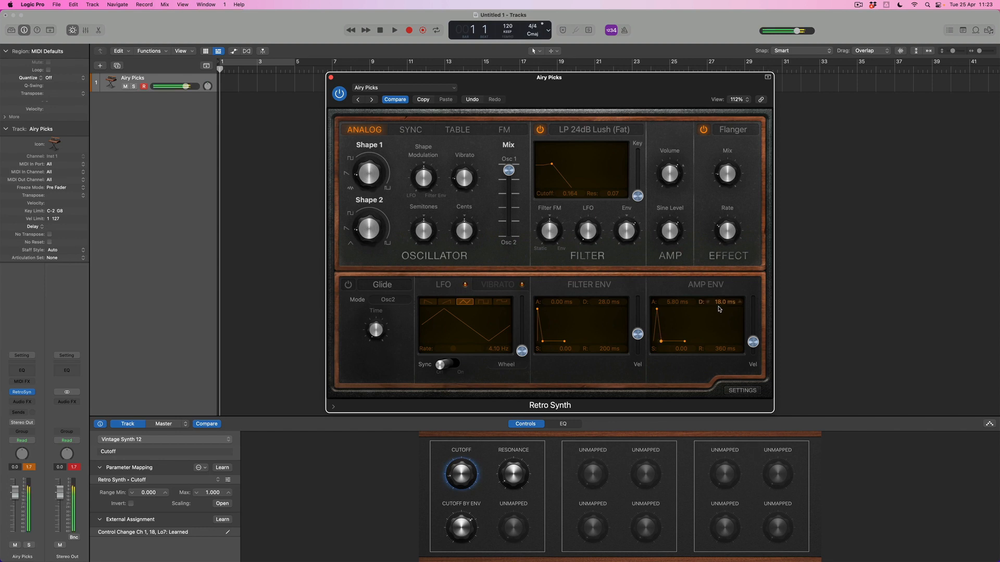
Raise the decay time of Retro Synth's amp envelope to about 550 ms.
{"action": "left_click_drag", "start_coordinate": [719, 308], "coordinate": [719, 292]}
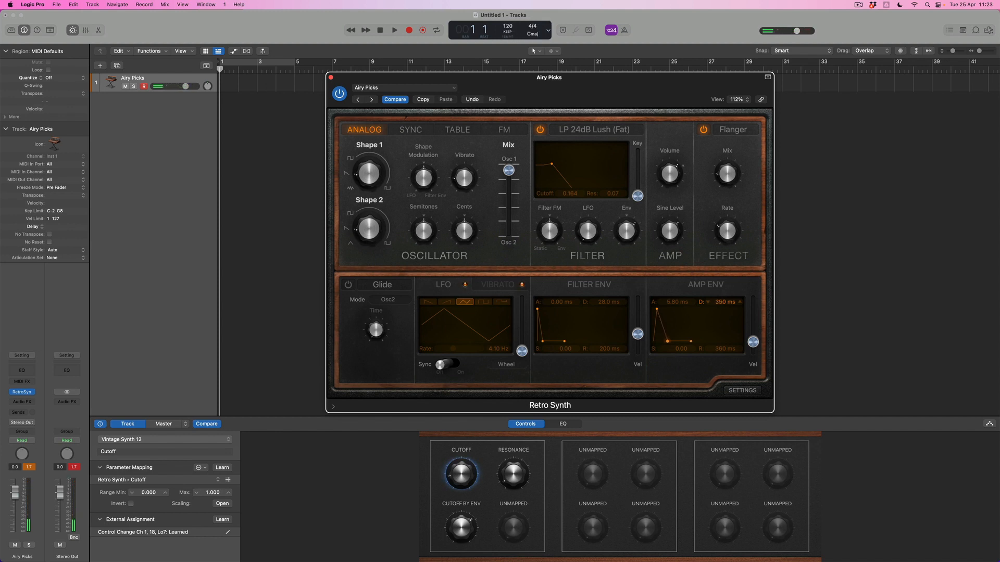
{"action": "left_click_drag", "start_coordinate": [719, 292], "coordinate": [719, 292]}
{"action": "left_click_drag", "start_coordinate": [719, 290], "coordinate": [719, 282]}
Map the first top-row knob of the third group to the amp envelope's decay using Learn, and turn it to test.
{"action": "left_click", "coordinate": [725, 474]}
{"action": "left_click", "coordinate": [223, 467]}
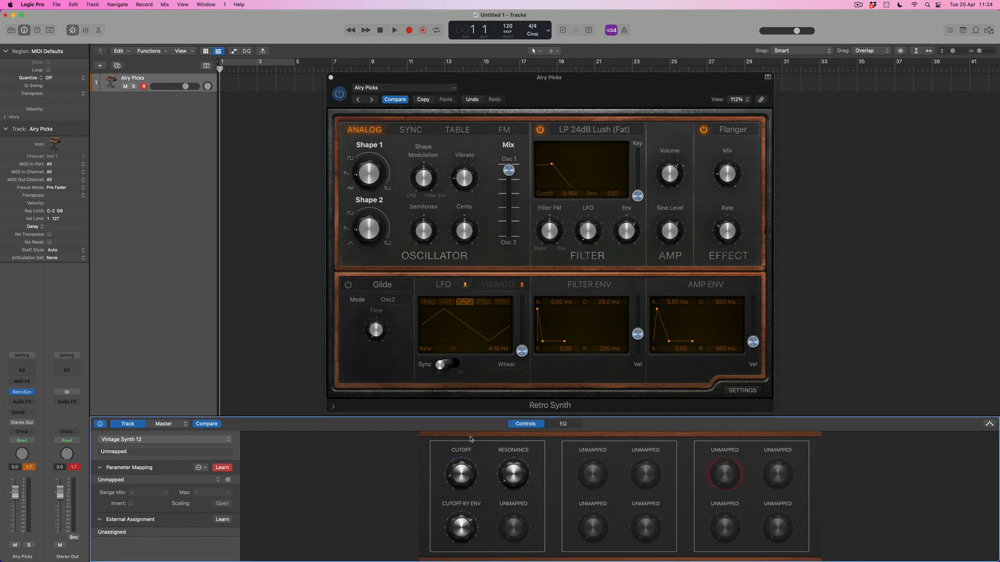
{"action": "left_click_drag", "start_coordinate": [719, 307], "coordinate": [719, 318]}
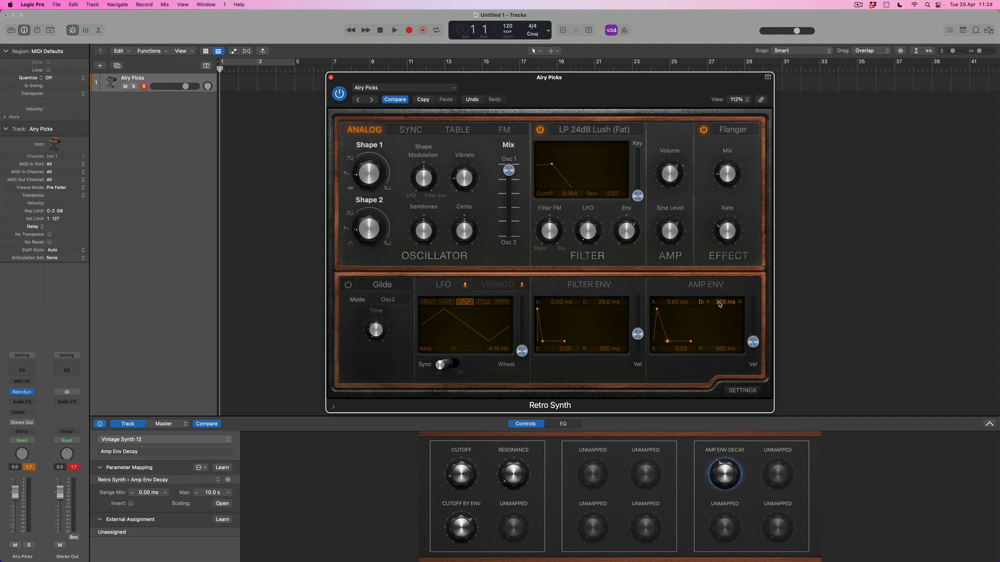
{"action": "left_click_drag", "start_coordinate": [716, 466], "coordinate": [725, 479]}
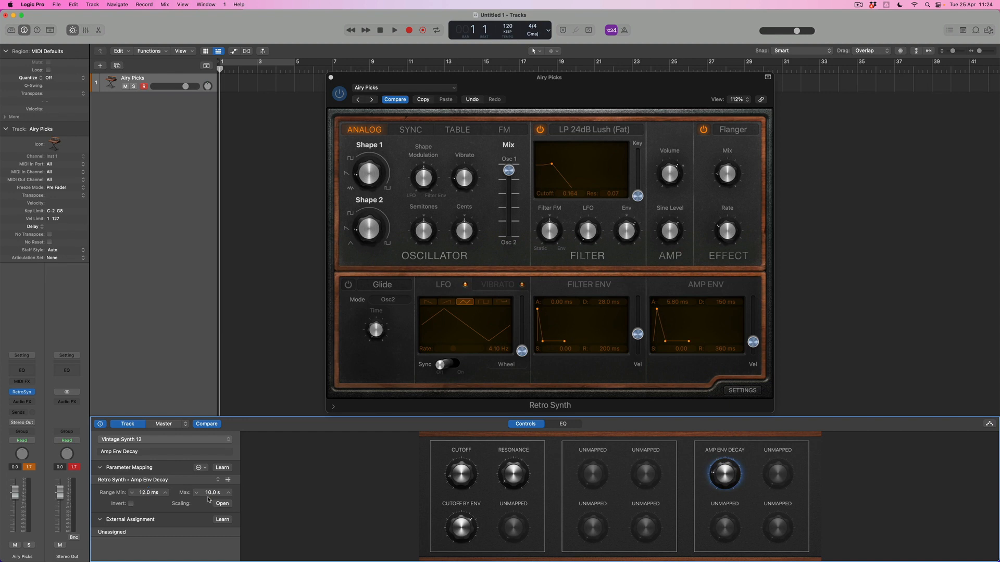
Limit the Amp Env Decay mapping's range maximum to 400 ms and sweep the knob through its range.
{"action": "left_click_drag", "start_coordinate": [210, 492], "coordinate": [202, 561]}
{"action": "left_click_drag", "start_coordinate": [725, 471], "coordinate": [728, 423]}
{"action": "left_click_drag", "start_coordinate": [728, 416], "coordinate": [730, 523]}
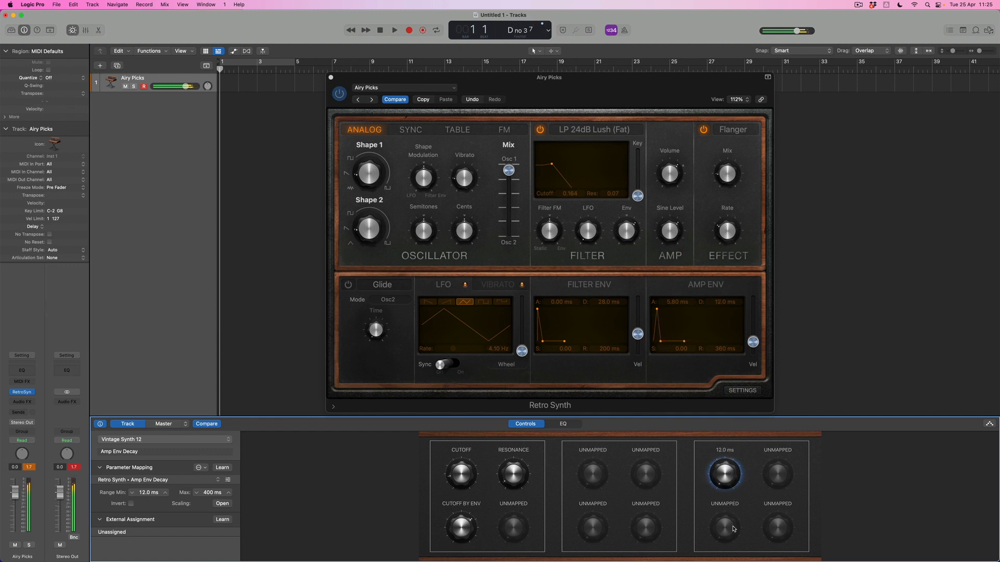
Set the Amp Env Decay mapping's range minimum to 53.0 ms and sweep the knob to check the limited range.
{"action": "left_click_drag", "start_coordinate": [145, 493], "coordinate": [145, 484]}
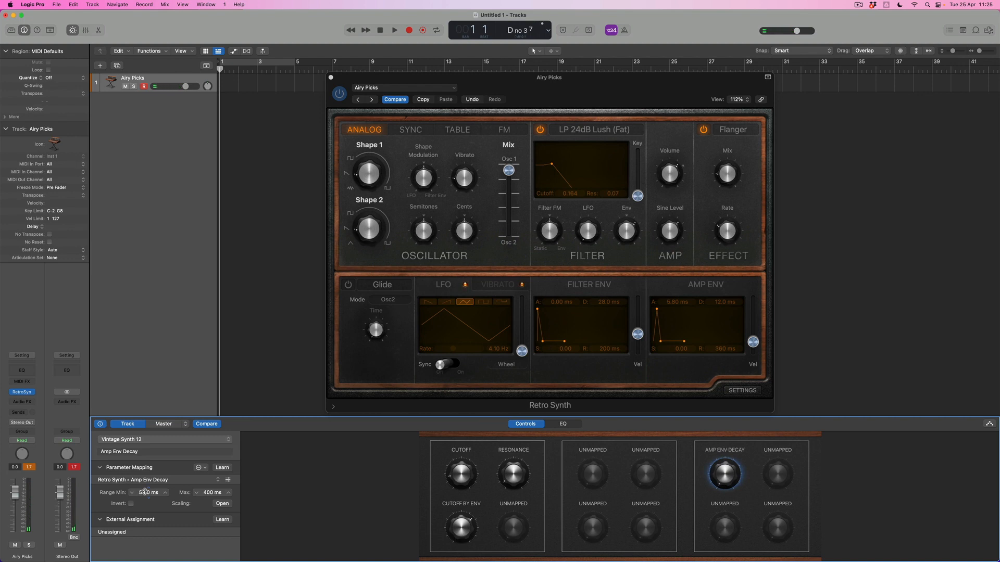
{"action": "left_click", "coordinate": [721, 471]}
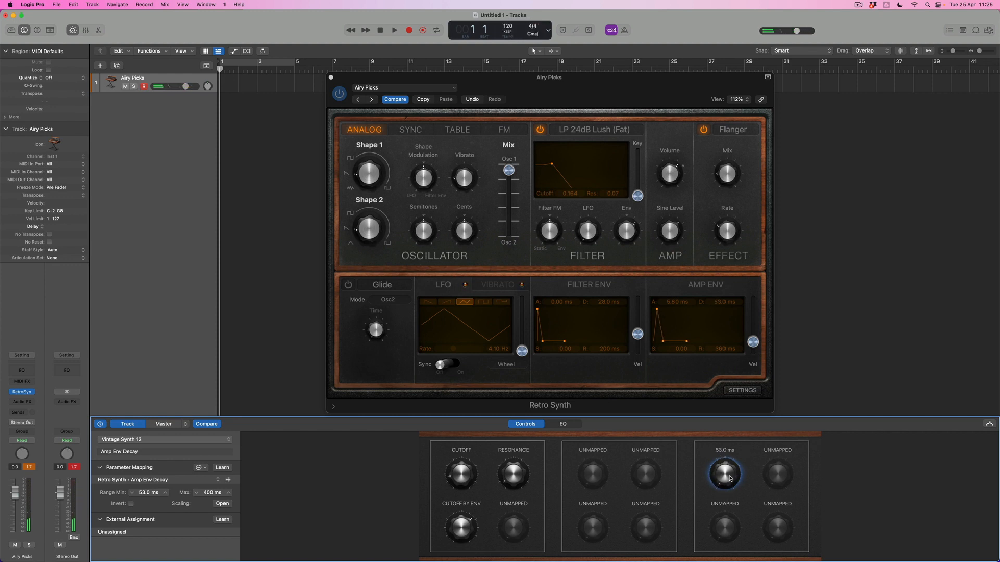
{"action": "mouse_move", "coordinate": [729, 478]}
{"action": "left_mouse_down"}
{"action": "mouse_move", "coordinate": [720, 445]}
{"action": "mouse_move", "coordinate": [723, 488]}
{"action": "left_mouse_up"}
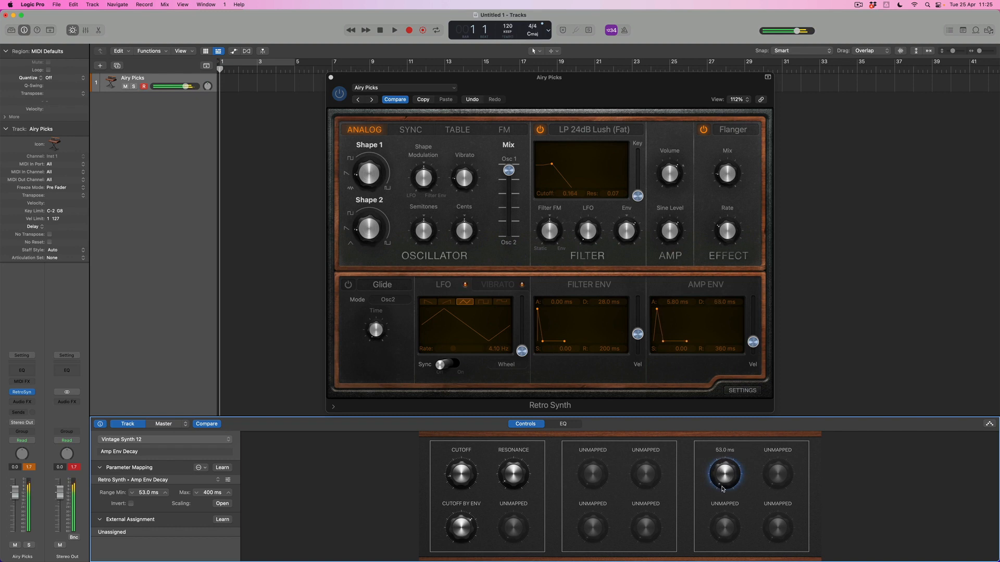
{"action": "left_click_drag", "start_coordinate": [716, 455], "coordinate": [702, 446]}
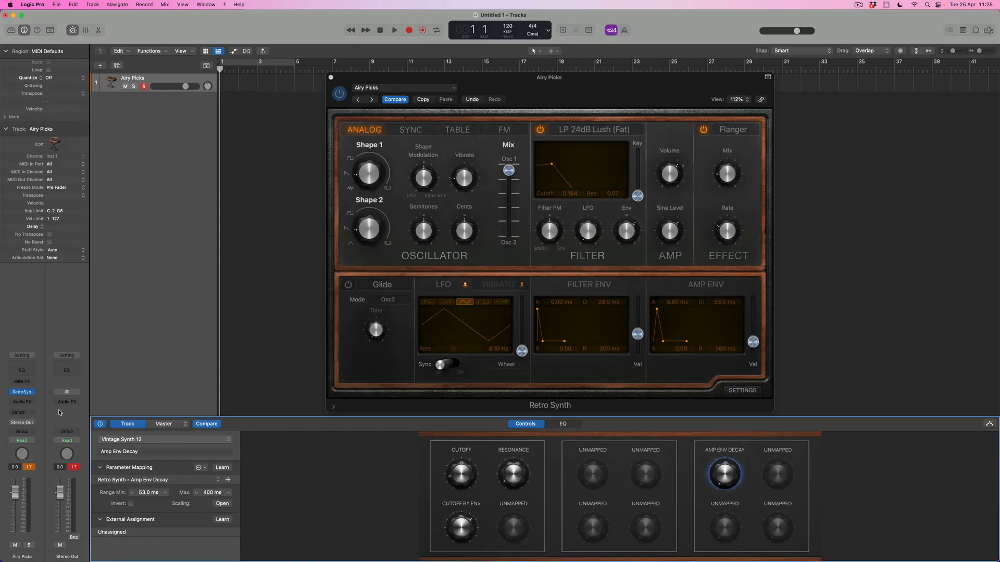
Add a Bus 1 send to the Airy Picks channel strip and raise its send level to about -4.8 dB.
{"action": "left_click", "coordinate": [22, 412]}
{"action": "mouse_move", "coordinate": [36, 425]}
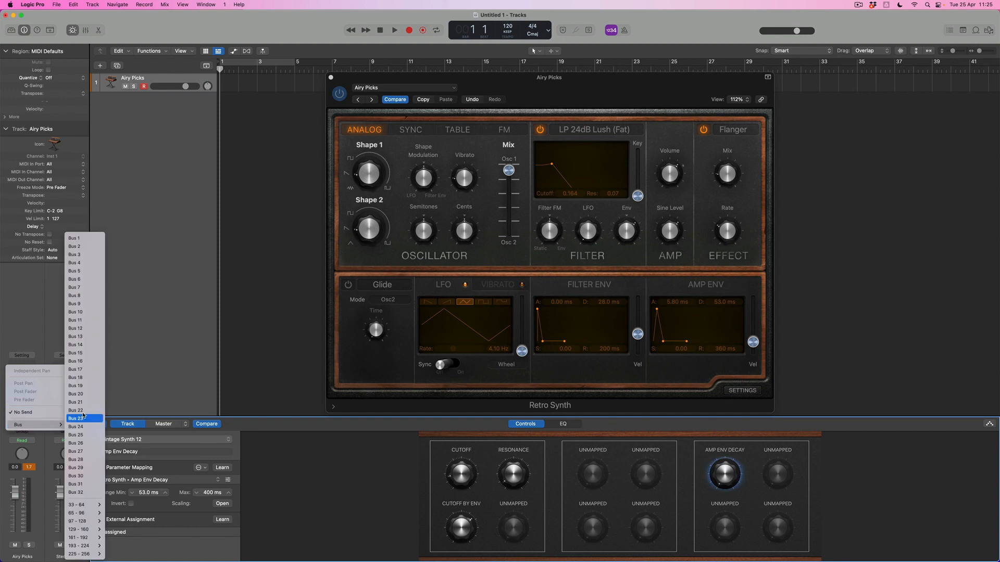
{"action": "left_click", "coordinate": [75, 239]}
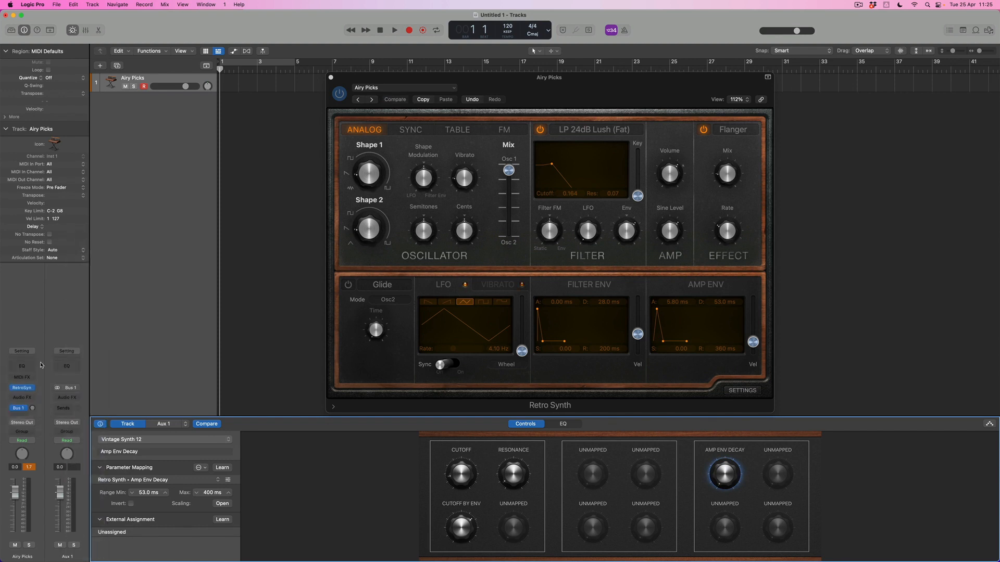
{"action": "left_click_drag", "start_coordinate": [33, 409], "coordinate": [35, 367]}
Insert the ChromaVerb reverb as an audio effect on the Aux 1 channel strip.
{"action": "left_click", "coordinate": [63, 397]}
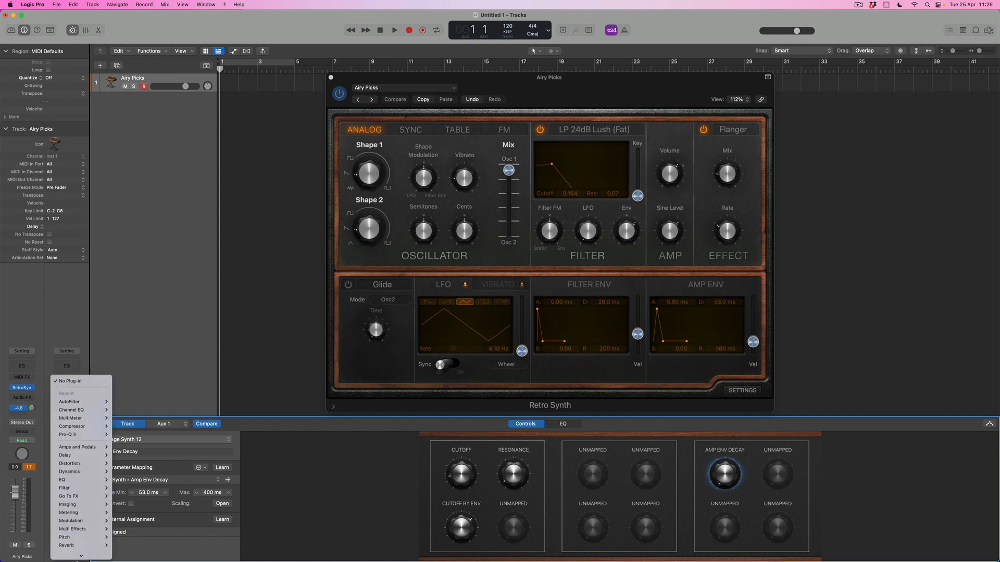
{"action": "mouse_move", "coordinate": [85, 519]}
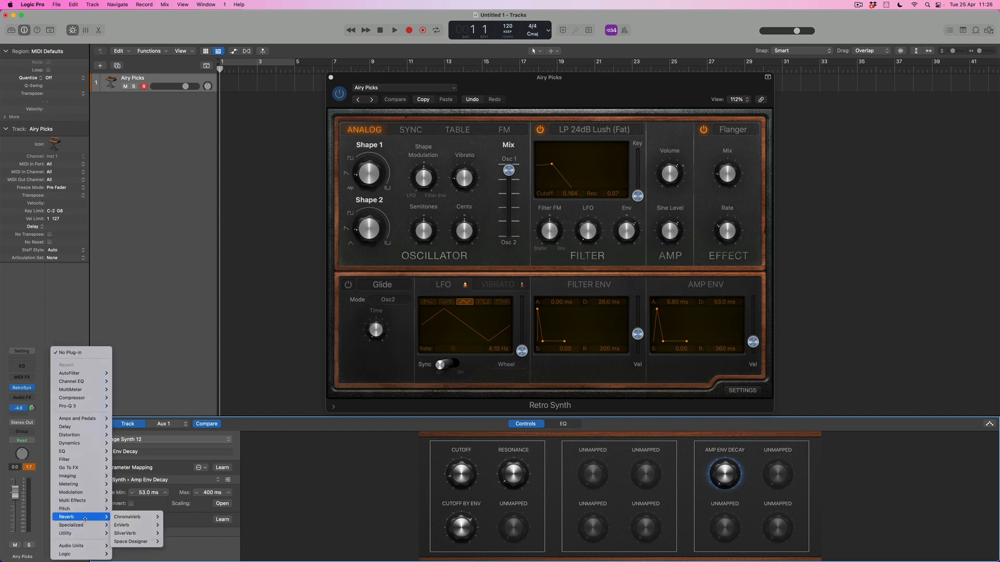
{"action": "left_click", "coordinate": [173, 519]}
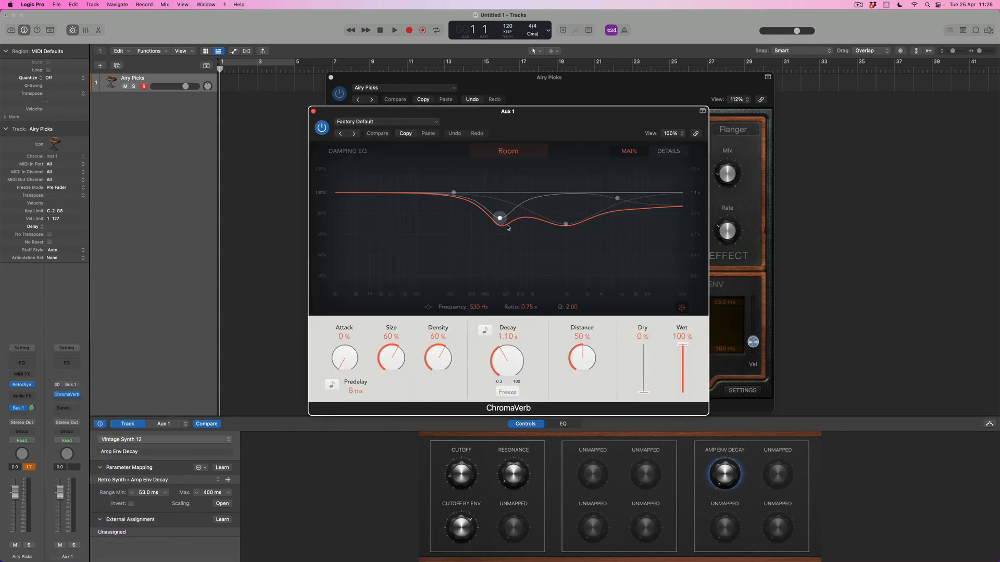
Switch ChromaVerb's room type to Airy and set its decay to 5.80 s.
{"action": "left_click", "coordinate": [515, 153]}
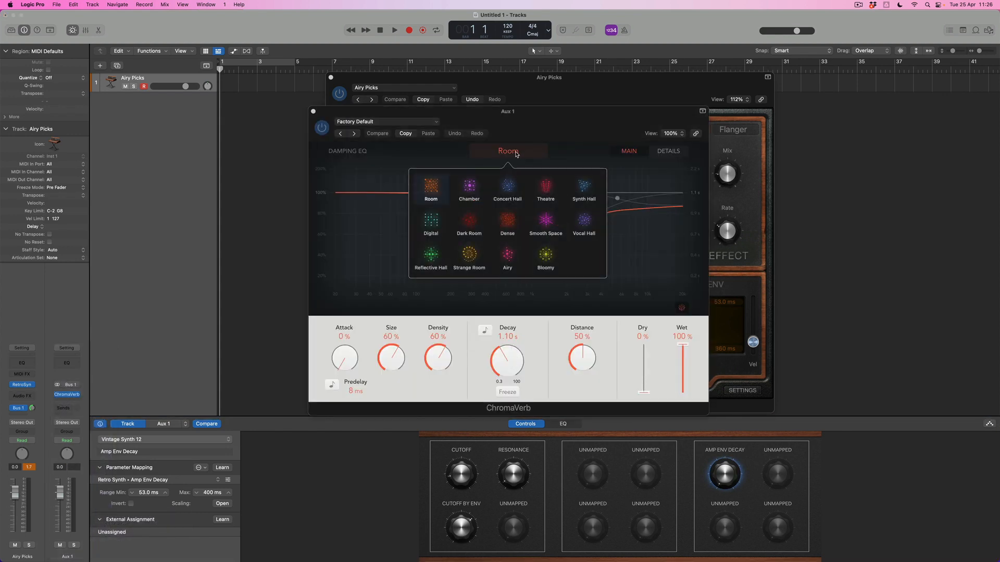
{"action": "left_click", "coordinate": [507, 256]}
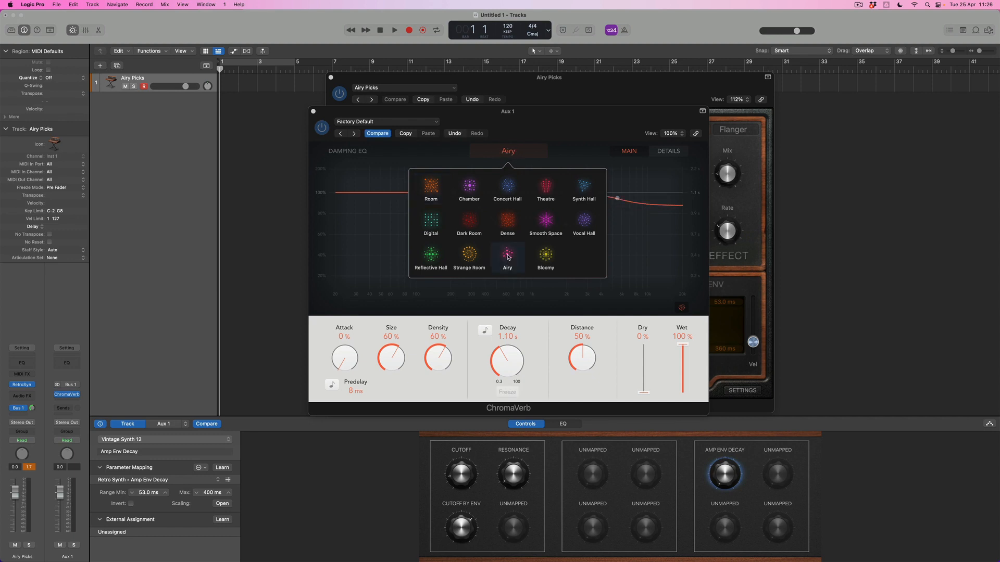
{"action": "left_click", "coordinate": [516, 363]}
{"action": "left_click_drag", "start_coordinate": [516, 363], "coordinate": [514, 328]}
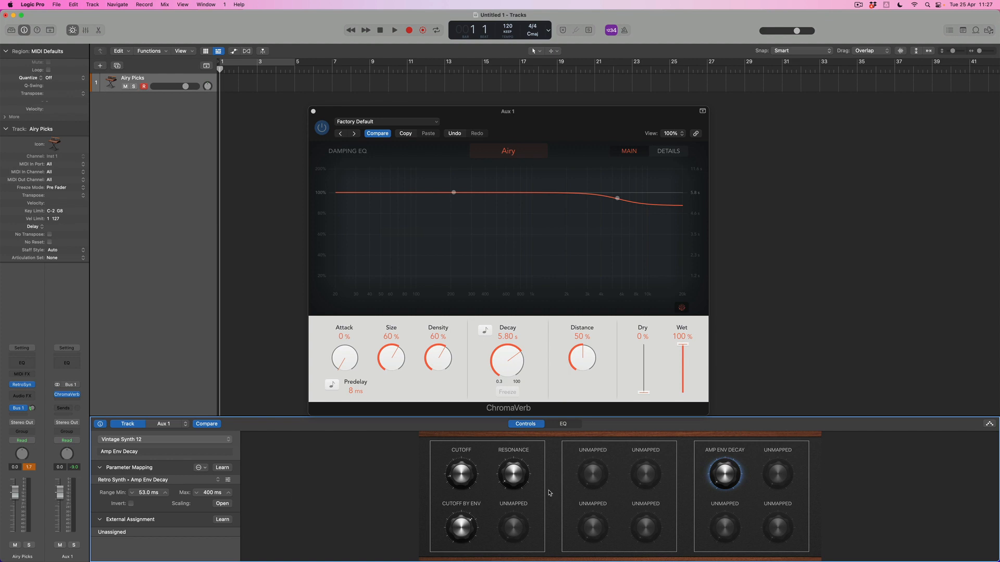
Add a second mapping to the Amp Env Decay knob and assign it to the absolute level of Send 1 → Aux 1.
{"action": "left_click_drag", "start_coordinate": [728, 472], "coordinate": [729, 442]}
{"action": "left_click", "coordinate": [206, 468]}
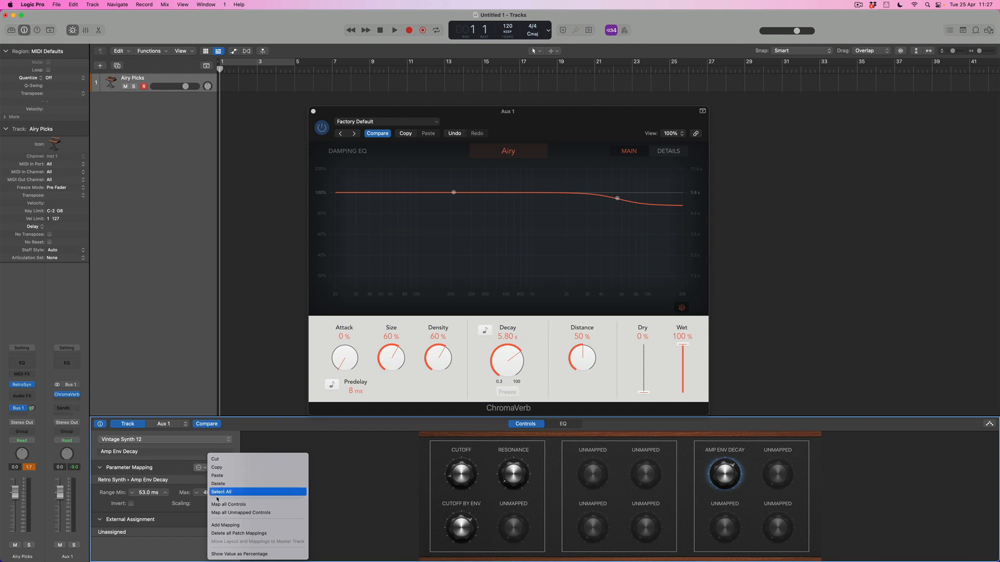
{"action": "left_click", "coordinate": [224, 526]}
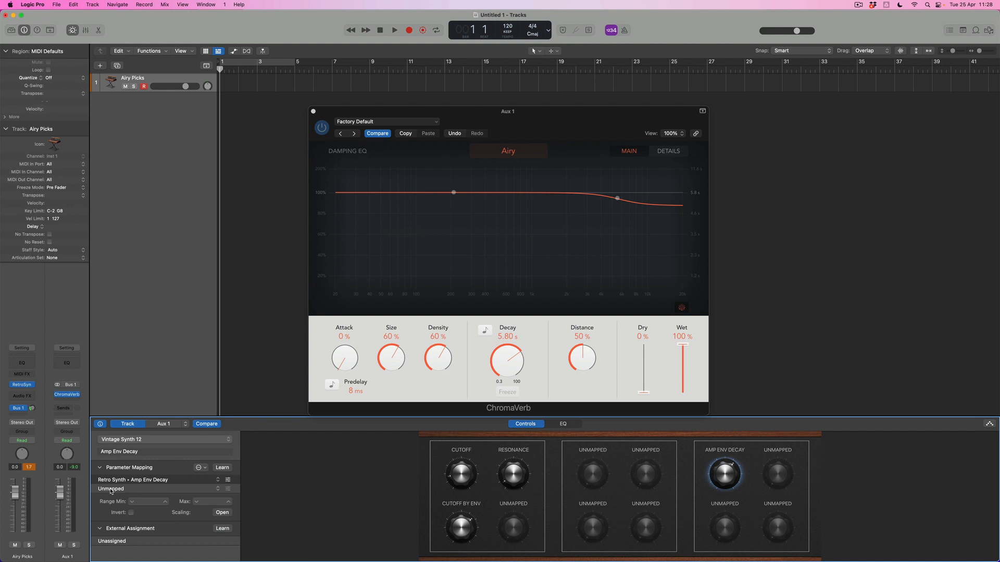
{"action": "left_click", "coordinate": [218, 490]}
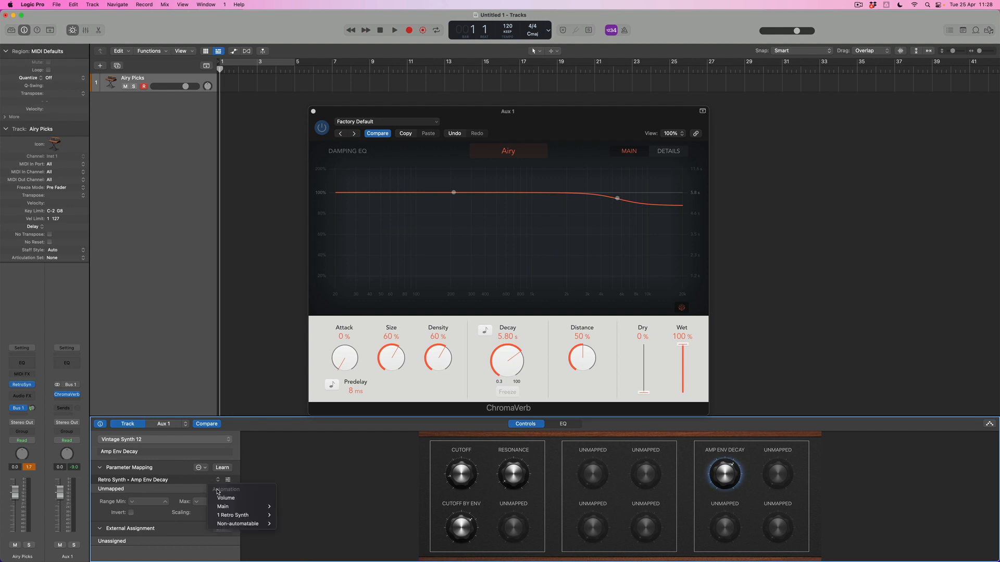
{"action": "mouse_move", "coordinate": [229, 507]}
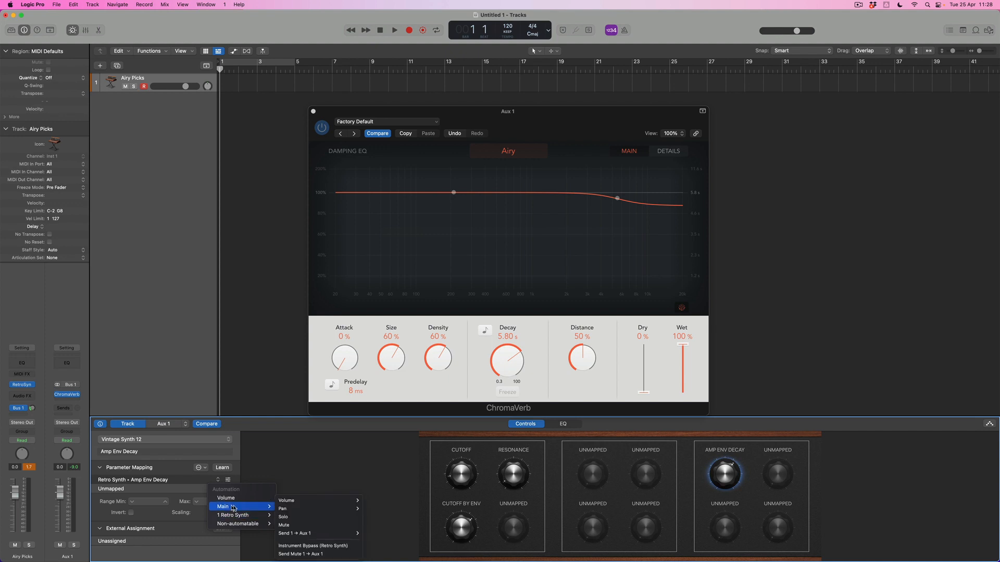
{"action": "mouse_move", "coordinate": [290, 535]}
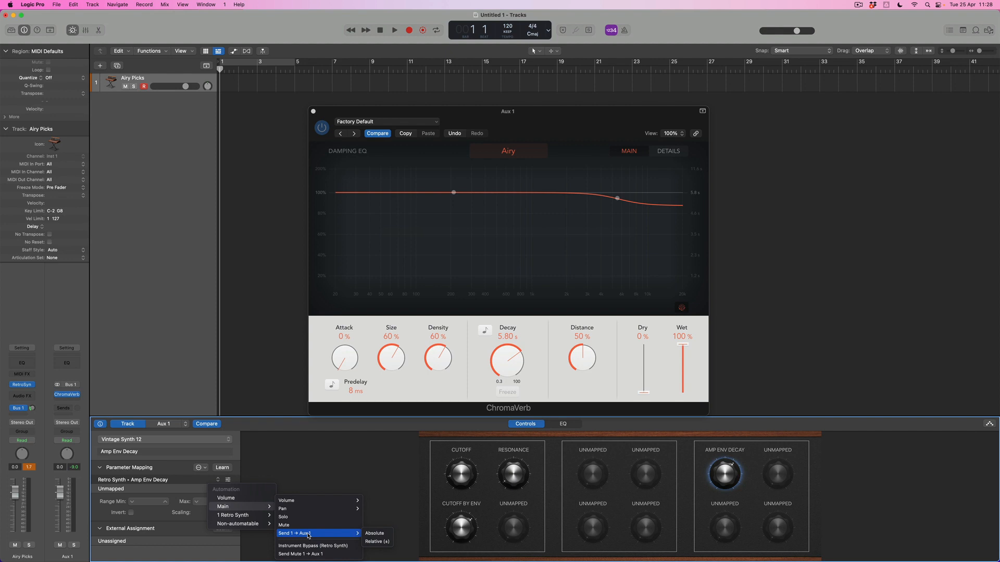
{"action": "left_click", "coordinate": [375, 534]}
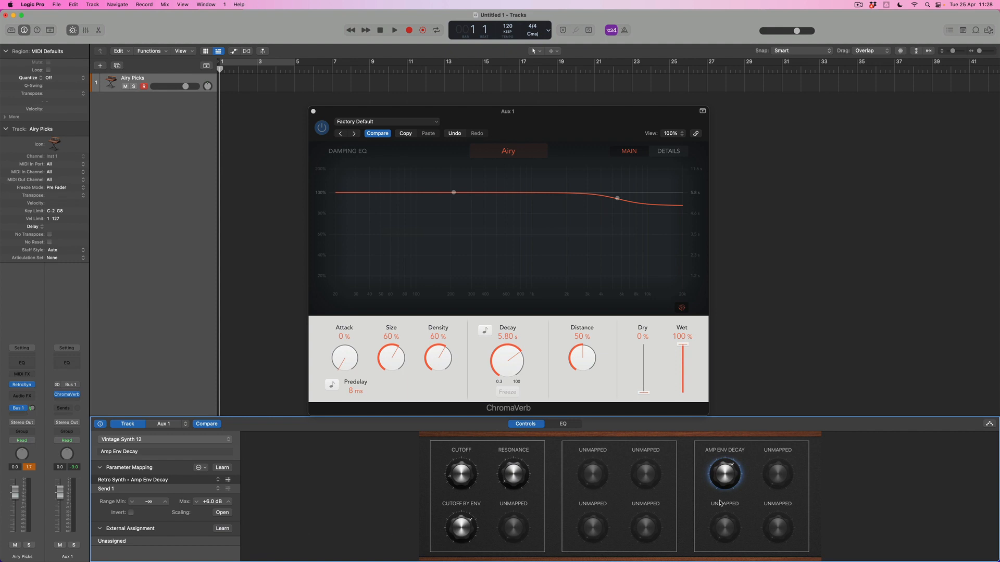
Sweep the Amp Env Decay knob to test its combined control of decay and reverb send.
{"action": "left_click", "coordinate": [725, 472]}
{"action": "left_click_drag", "start_coordinate": [724, 478], "coordinate": [727, 532]}
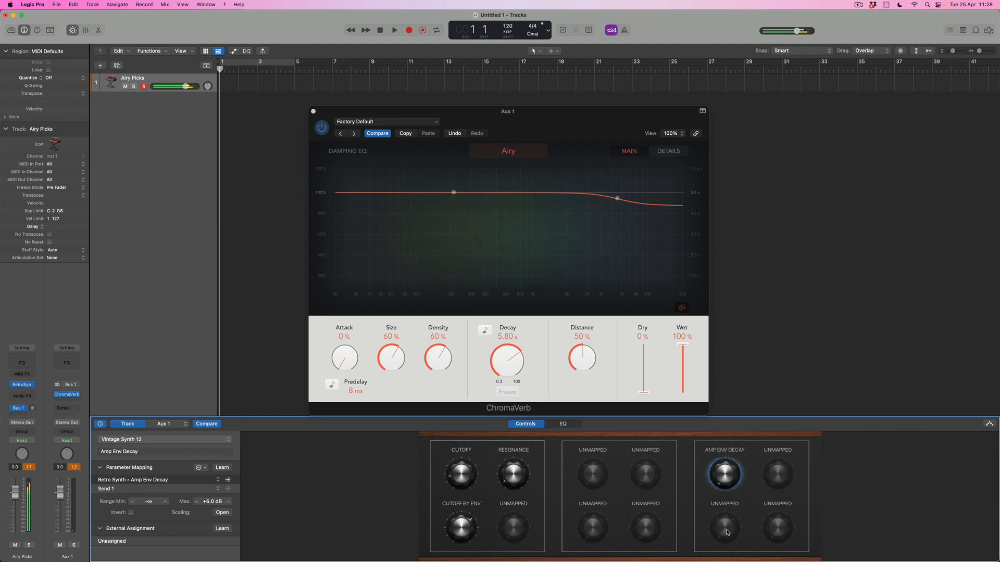
{"action": "mouse_move", "coordinate": [727, 532]}
{"action": "left_mouse_down"}
{"action": "mouse_move", "coordinate": [731, 463]}
{"action": "mouse_move", "coordinate": [725, 516]}
{"action": "left_mouse_up"}
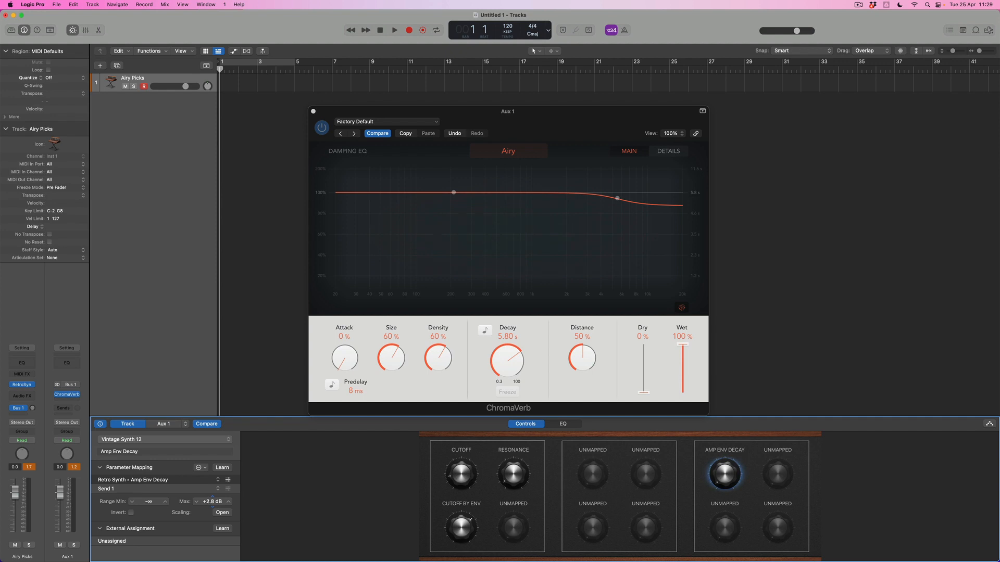
Limit the Send 1 mapping's range to a maximum of -3.9 dB and a minimum of -21.0 dB, and sweep the knob to test.
{"action": "left_click_drag", "start_coordinate": [212, 506], "coordinate": [212, 506]}
{"action": "left_click_drag", "start_coordinate": [150, 501], "coordinate": [150, 497]}
{"action": "left_click_drag", "start_coordinate": [727, 472], "coordinate": [724, 483]}
{"action": "left_click_drag", "start_coordinate": [726, 474], "coordinate": [718, 407]}
{"action": "left_click_drag", "start_coordinate": [730, 471], "coordinate": [722, 385]}
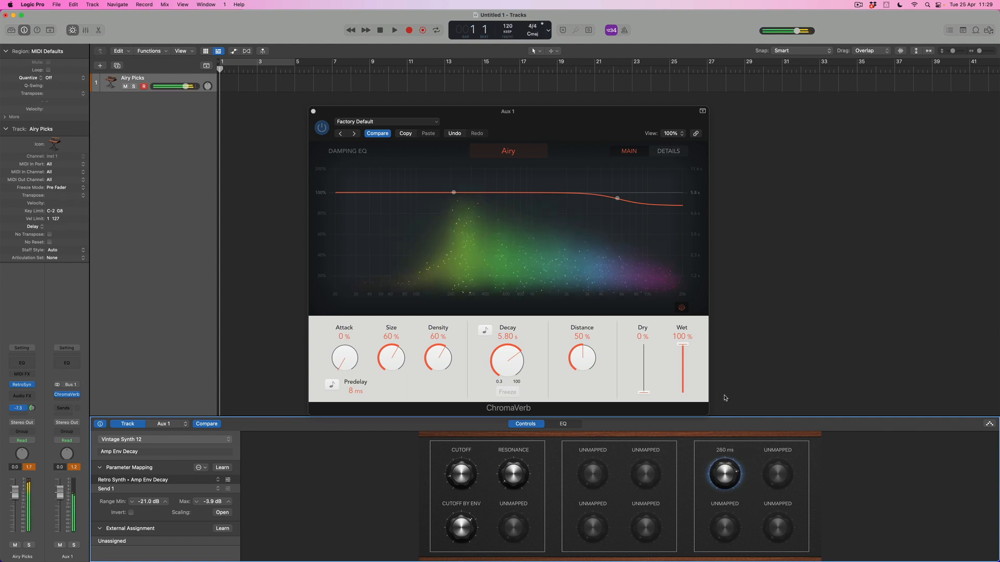
{"action": "left_click_drag", "start_coordinate": [722, 374], "coordinate": [717, 486]}
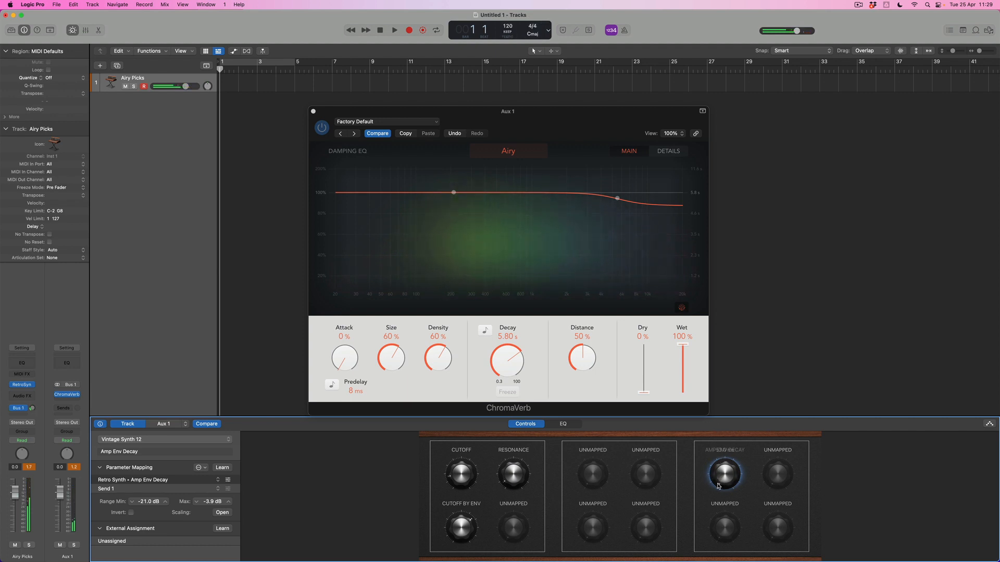